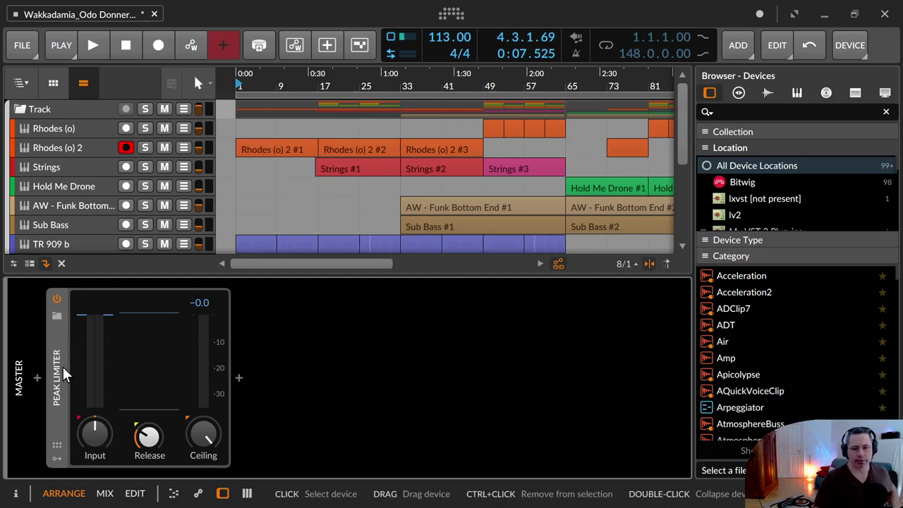
Bypass and re-enable the Peak Limiter on the master track, and check its replacement presets without choosing one.
left_click(57, 298)
left_click(57, 298)
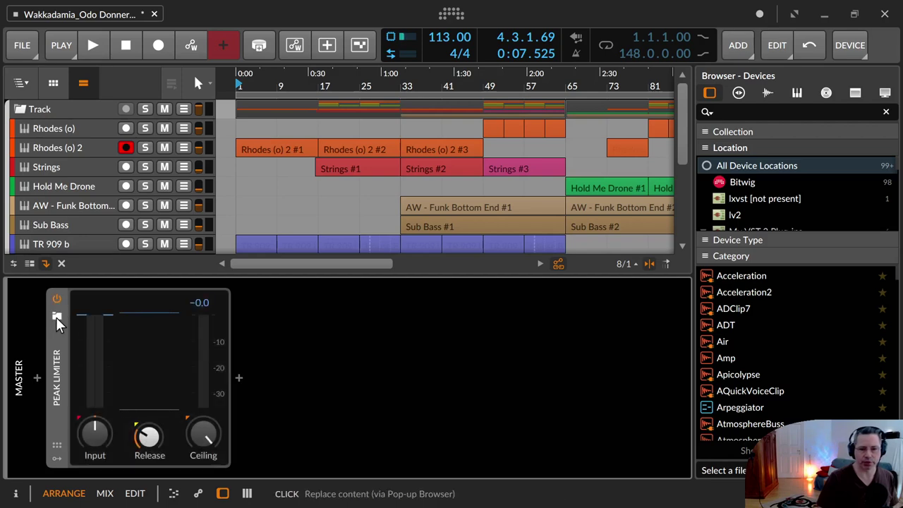
left_click(57, 317)
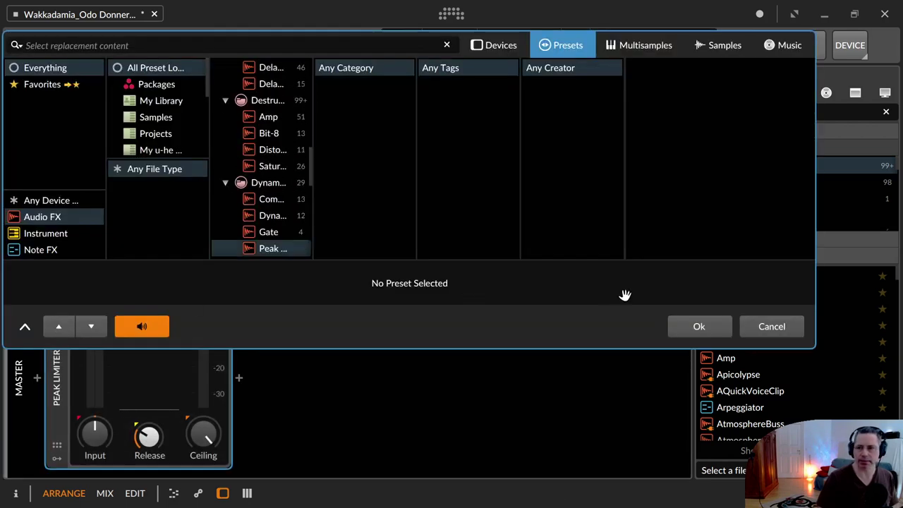
left_click(762, 323)
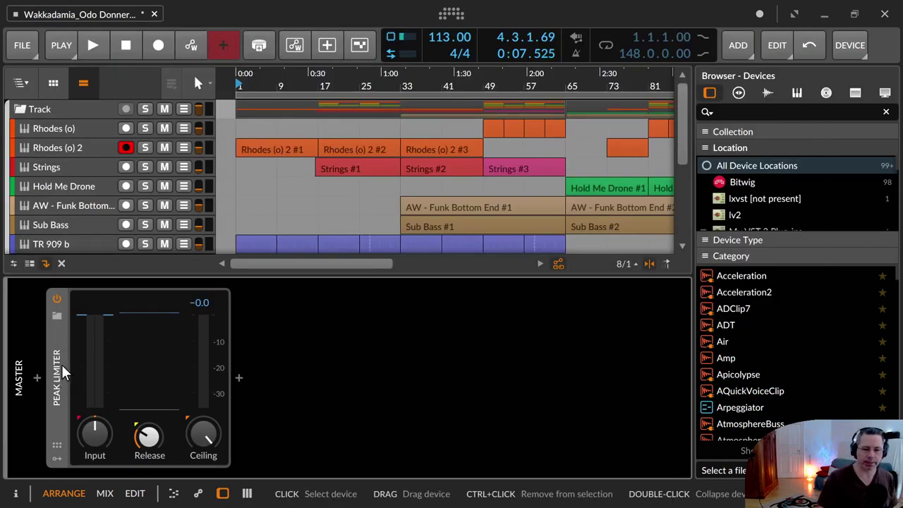
Show and hide the Peak Limiter's remote controls, and do the same with its modulator slots.
left_click(56, 446)
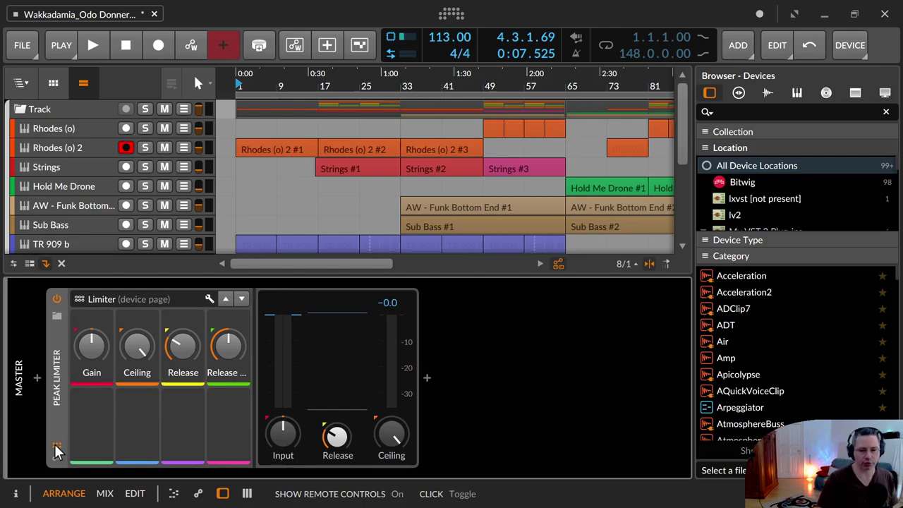
left_click(56, 447)
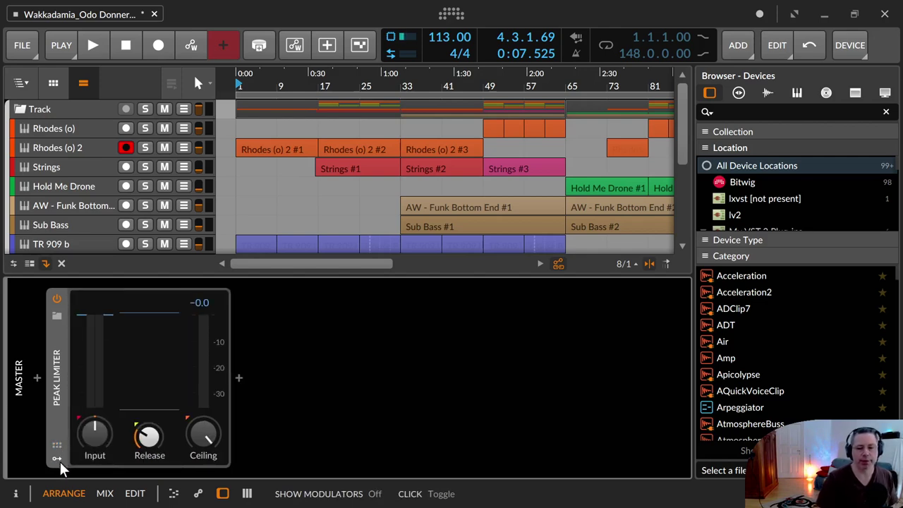
left_click(59, 459)
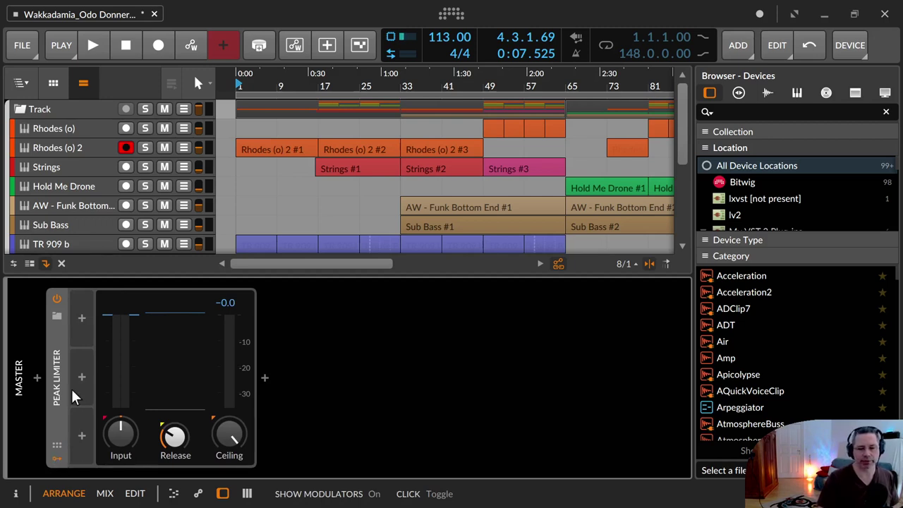
left_click(61, 458)
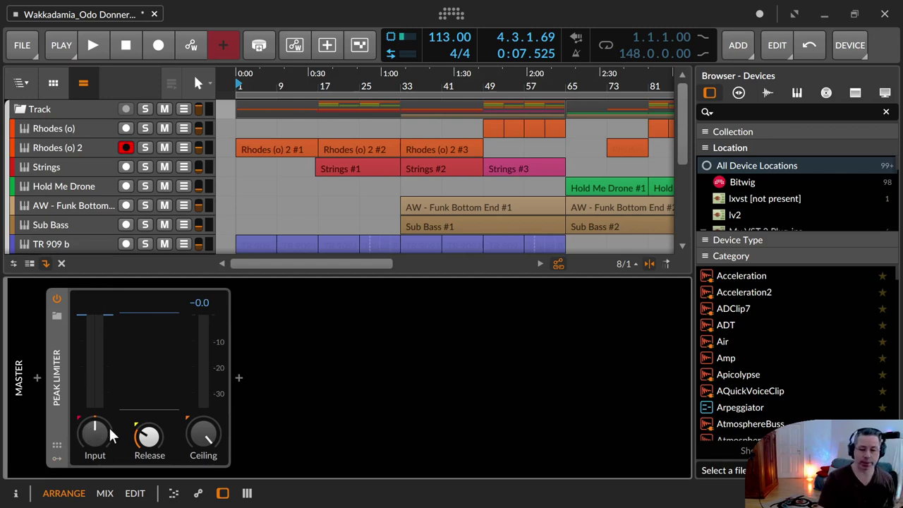
Try out the Peak Limiter's Input, Release and Ceiling controls, setting the release to about 107 ms and lowering the ceiling.
mouse_move(94, 435)
left_mouse_down()
mouse_move(94, 412)
mouse_move(93, 444)
mouse_move(94, 406)
mouse_move(94, 436)
left_mouse_up()
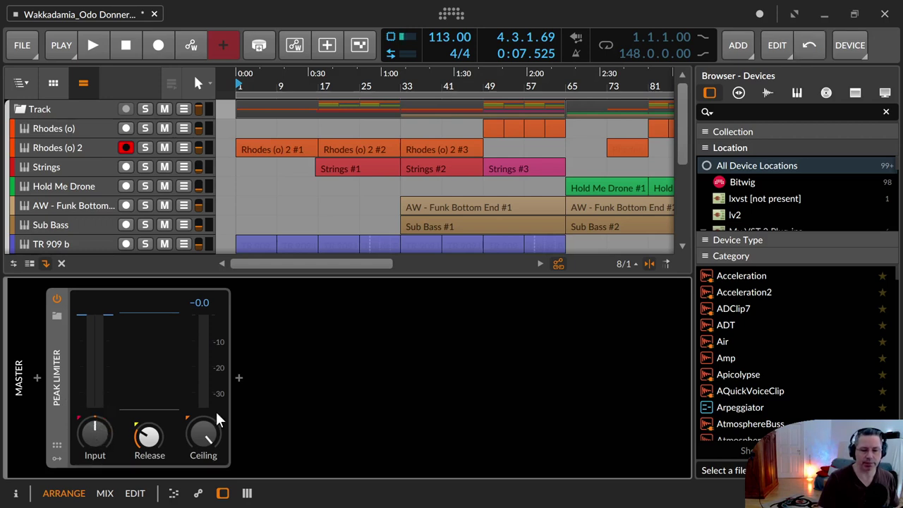
mouse_move(150, 438)
left_mouse_down()
mouse_move(150, 416)
mouse_move(151, 450)
left_mouse_up()
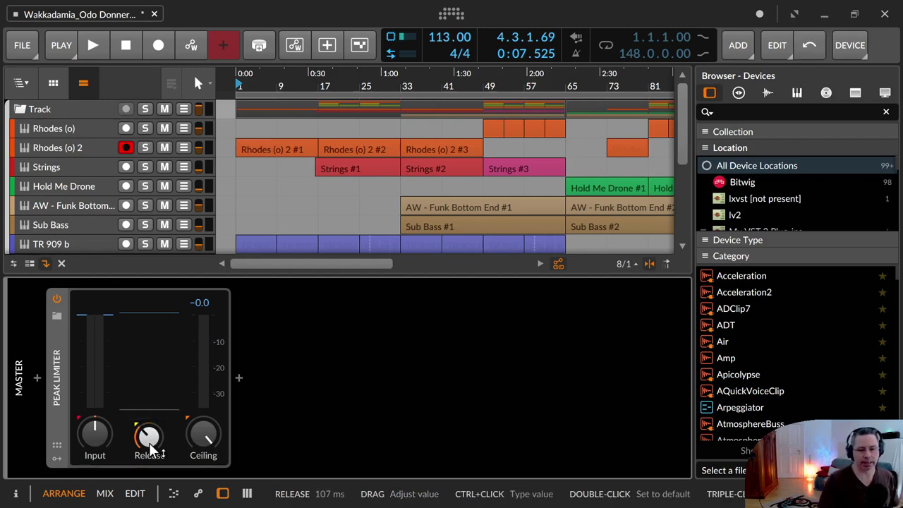
mouse_move(151, 450)
left_mouse_down()
mouse_move(151, 459)
mouse_move(151, 449)
left_mouse_up()
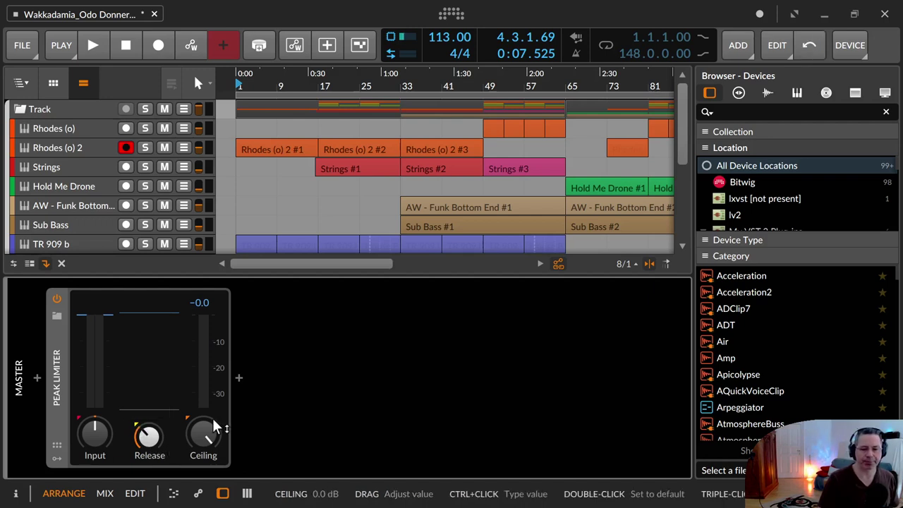
left_click(205, 434)
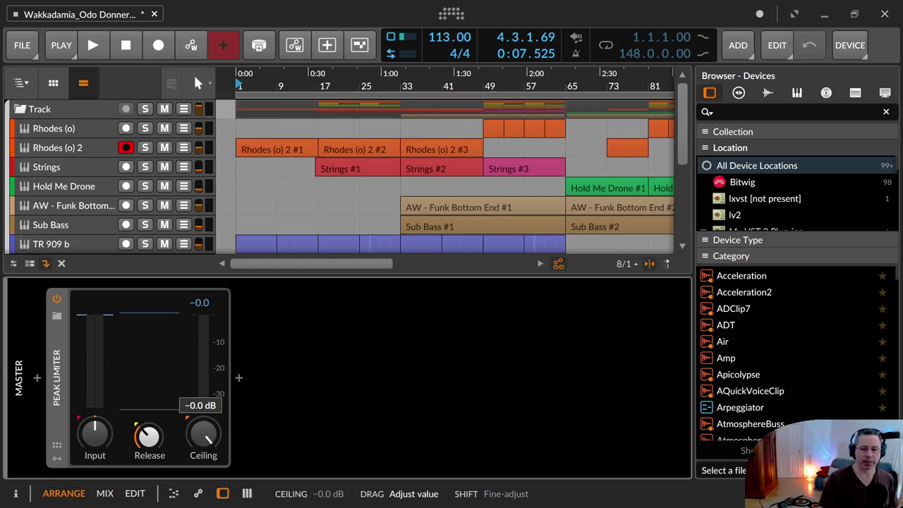
left_click_drag(204, 434, 204, 477)
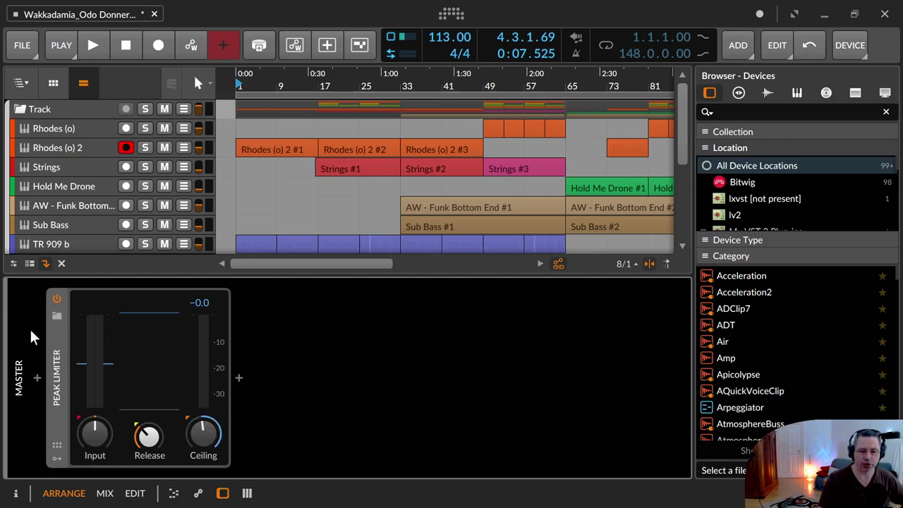
Raise the ceiling line on the Peak Limiter's input meter to its maximum and play the song briefly.
left_click_drag(84, 370, 89, 341)
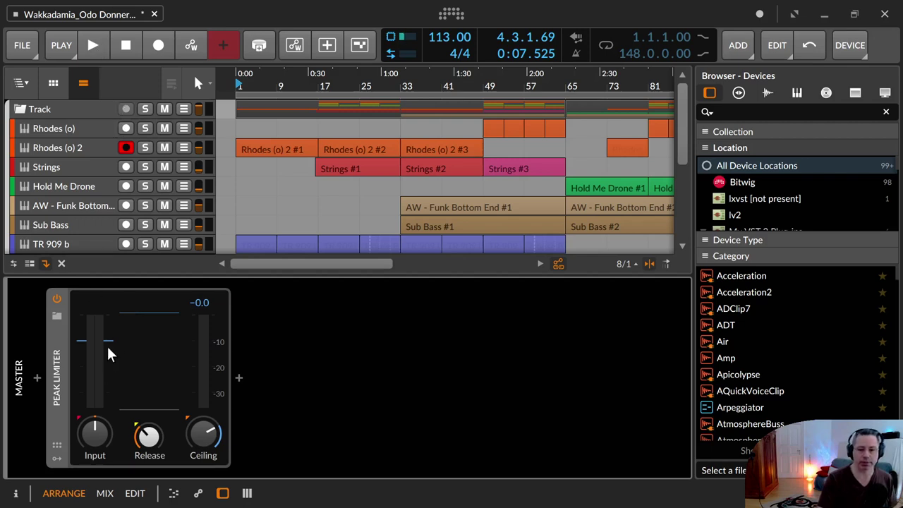
left_click_drag(106, 344, 107, 298)
left_click(96, 44)
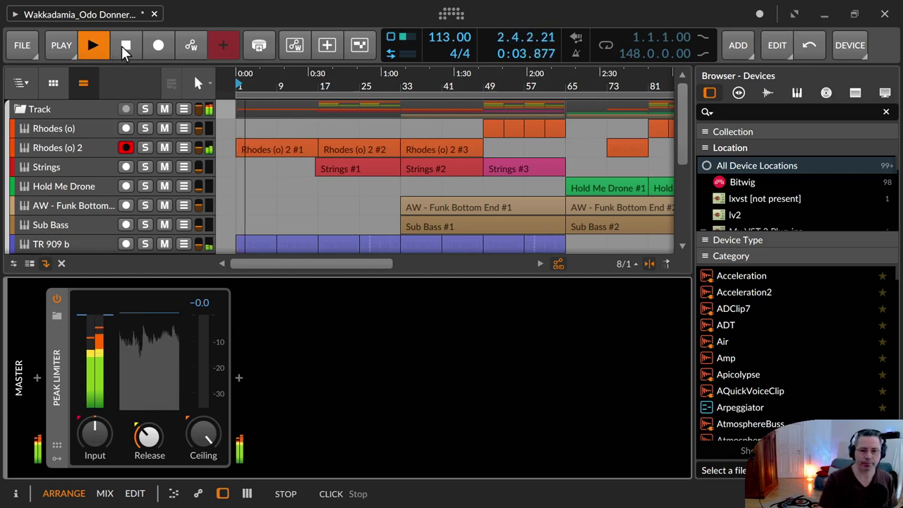
left_click(123, 51)
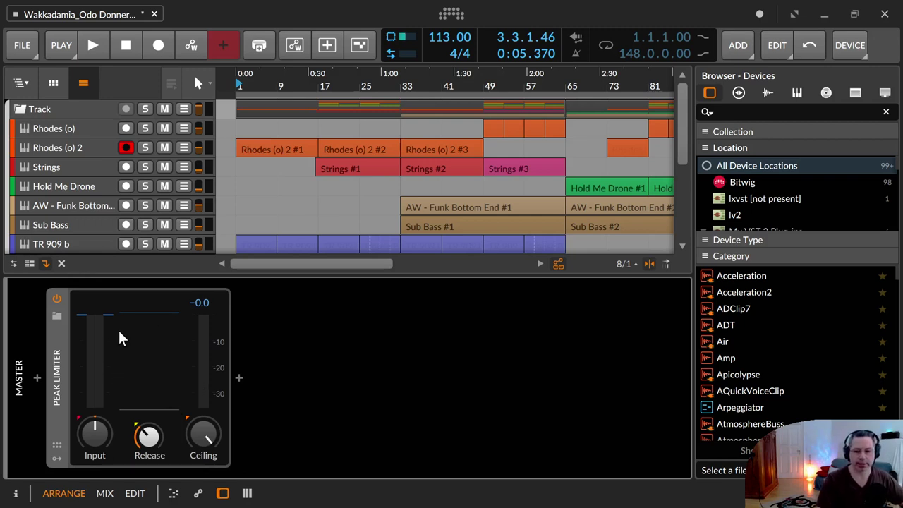
Lower the Peak Limiter's ceiling line into the signal and play the song, lowering the line further during playback.
left_click_drag(107, 316, 108, 362)
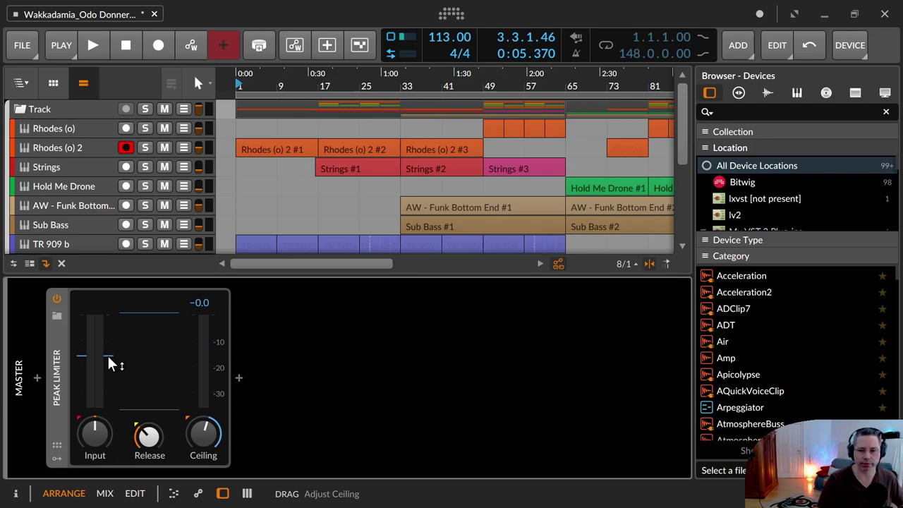
left_click_drag(109, 356, 106, 328)
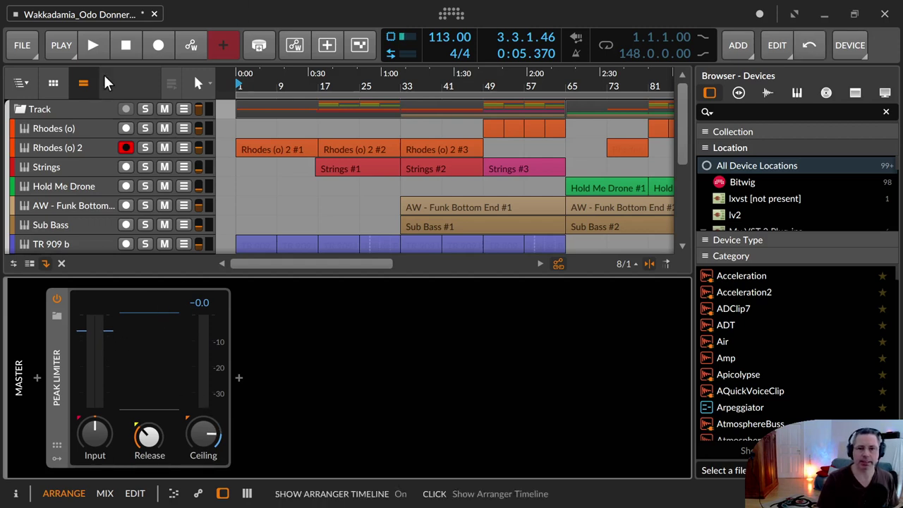
left_click(94, 47)
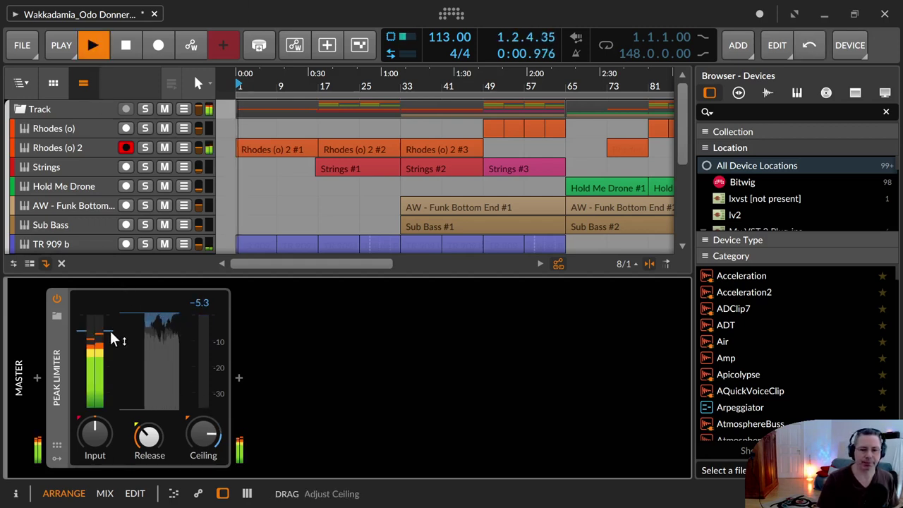
left_click_drag(111, 352, 112, 362)
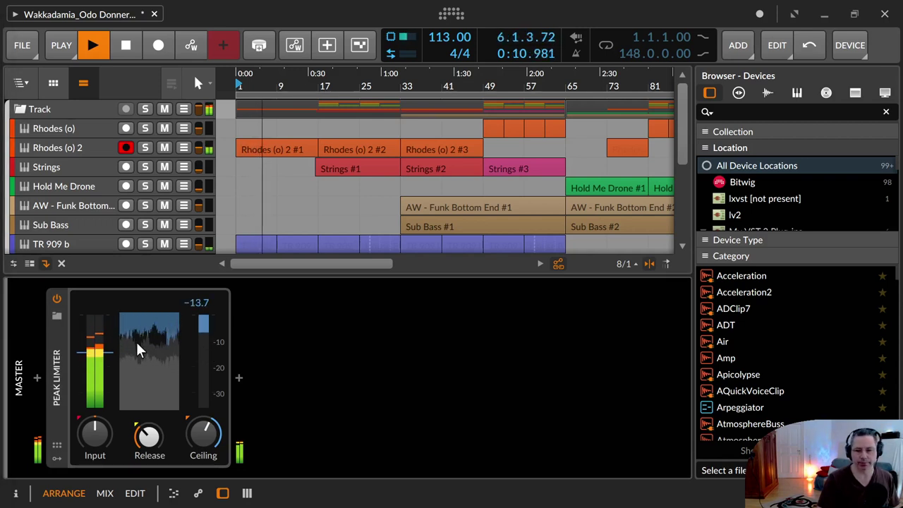
Set the Peak Limiter's release to 10.0 s during playback and raise the ceiling.
left_click_drag(148, 436, 148, 346)
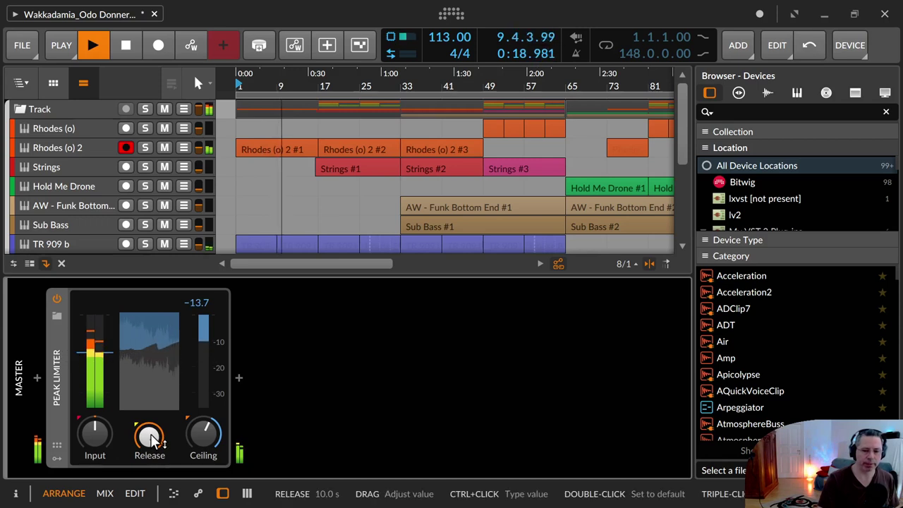
left_click_drag(148, 434, 149, 423)
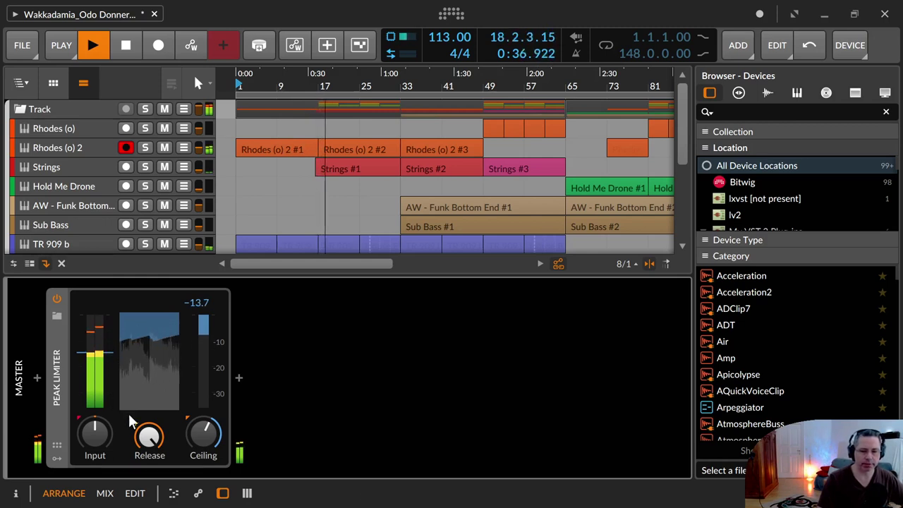
left_click_drag(203, 433, 203, 363)
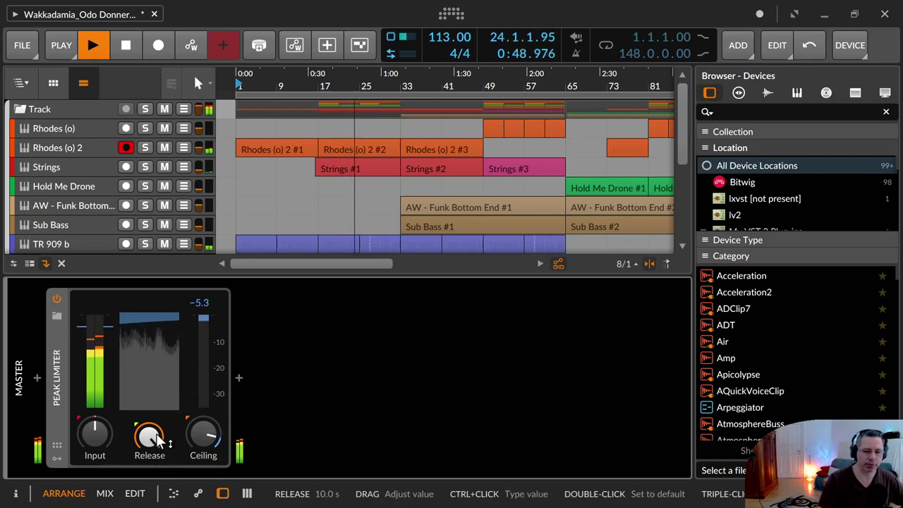
Set the Peak Limiter's release to 10.0 ms during playback and lower the ceiling for strong limiting.
left_click_drag(149, 438, 149, 497)
left_click_drag(203, 437, 203, 494)
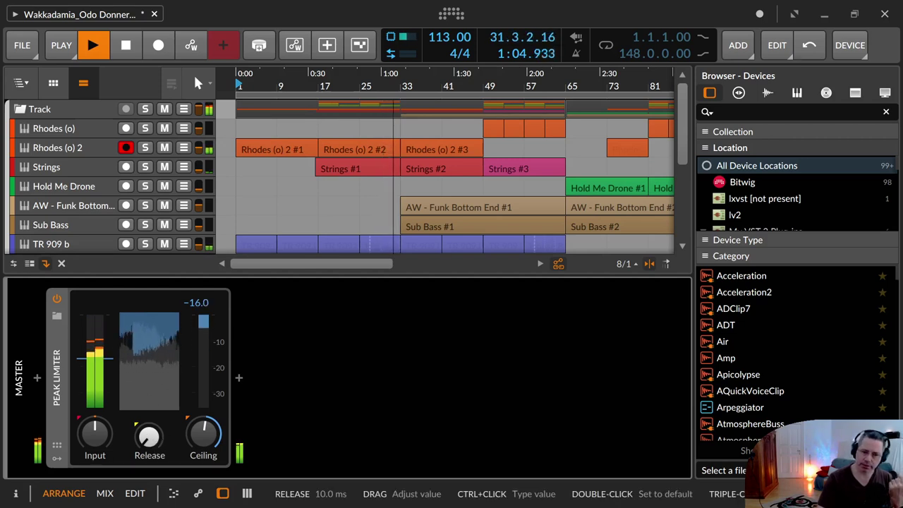
Raise the Peak Limiter's release to about 1.45 s and stop the playback.
left_click_drag(149, 439, 150, 419)
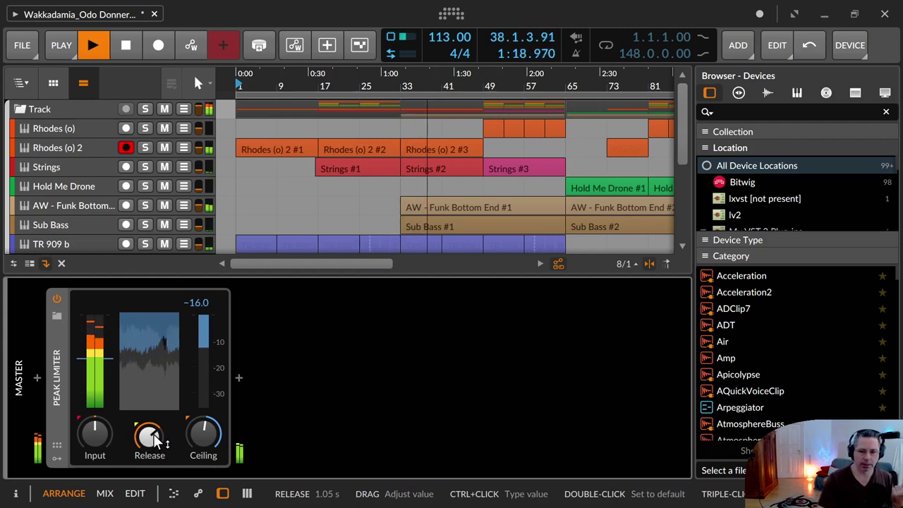
left_click(125, 45)
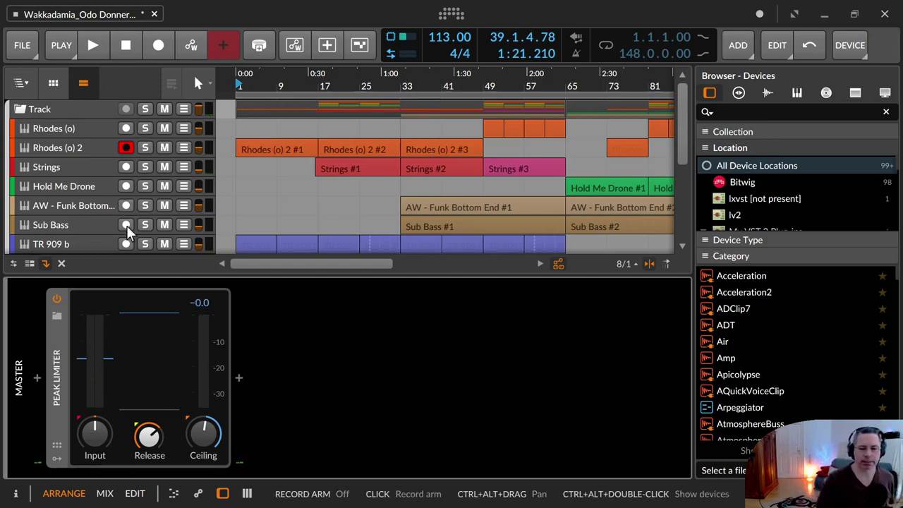
mouse_move(149, 441)
left_mouse_down()
mouse_move(149, 433)
mouse_move(149, 442)
left_mouse_up()
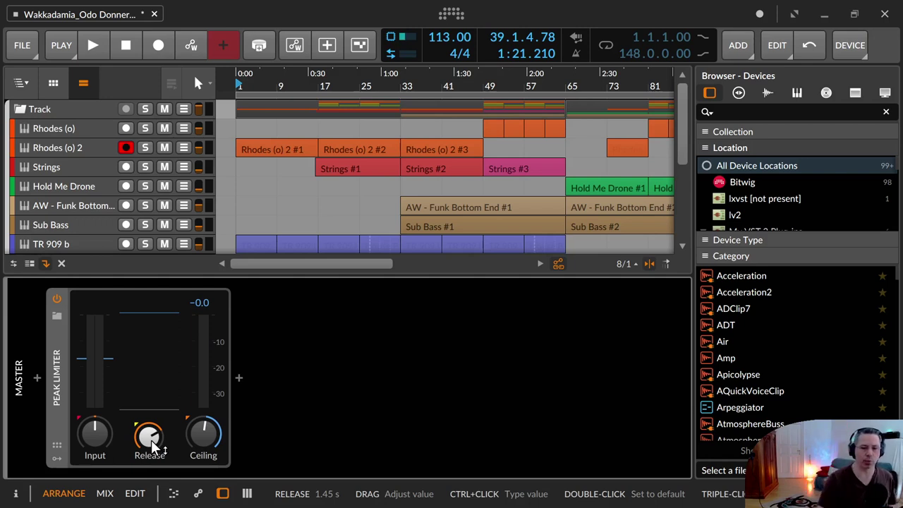
Set the Peak Limiter's ceiling to -1 dB and its release to 10.0 ms.
mouse_move(199, 424)
left_mouse_down()
mouse_move(199, 452)
mouse_move(199, 416)
mouse_move(195, 431)
left_mouse_up()
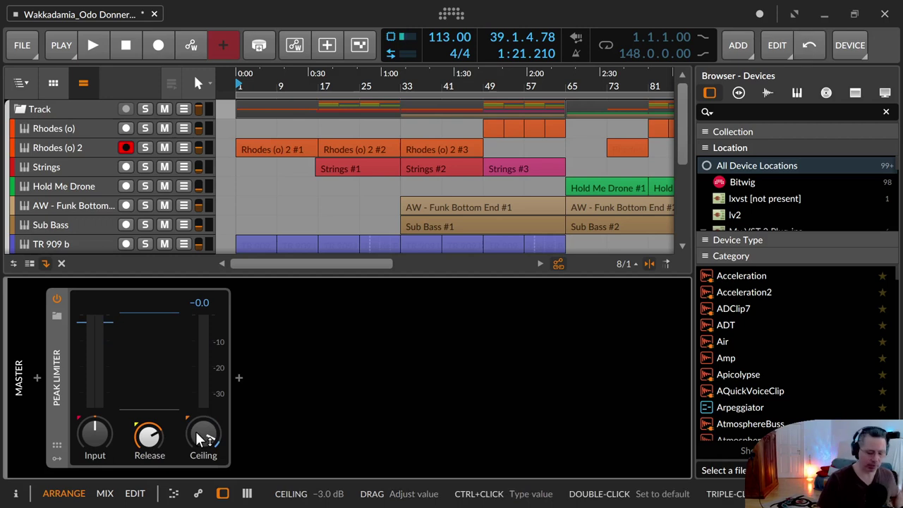
left_click(196, 431, "ctrl")
type("-1 dB")
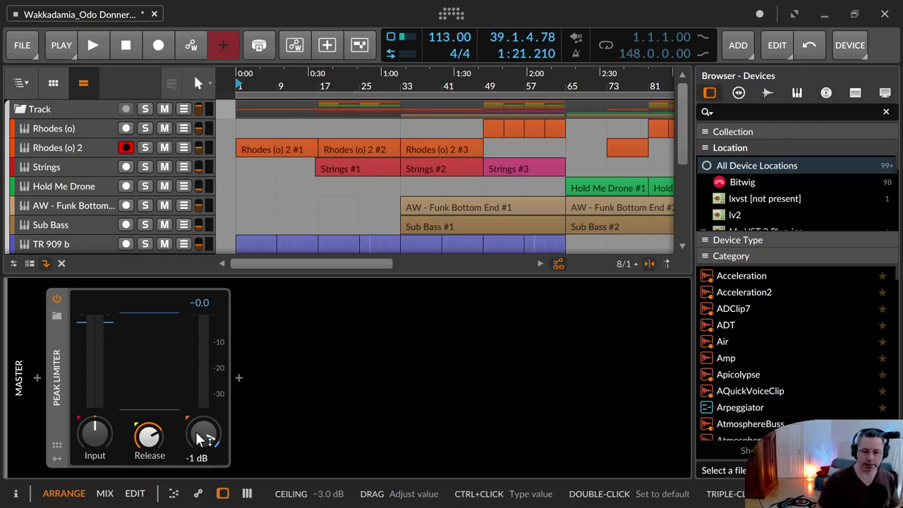
key("Return")
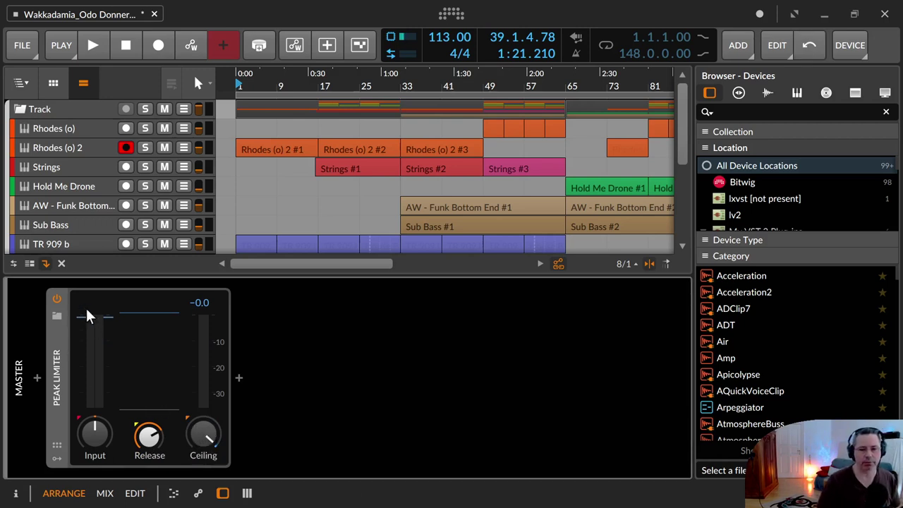
left_click_drag(149, 436, 155, 441)
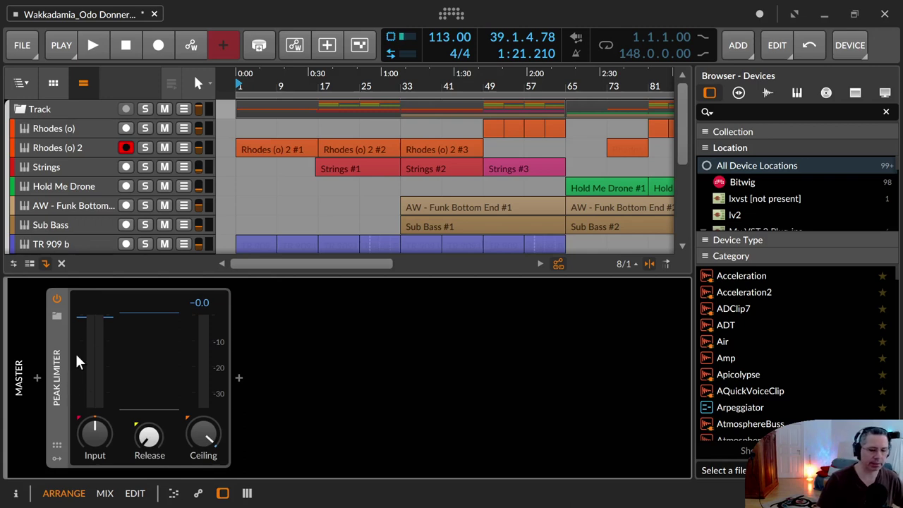
Show the Peak Limiter's remote controls and briefly reveal its modulator slots.
left_click(59, 443)
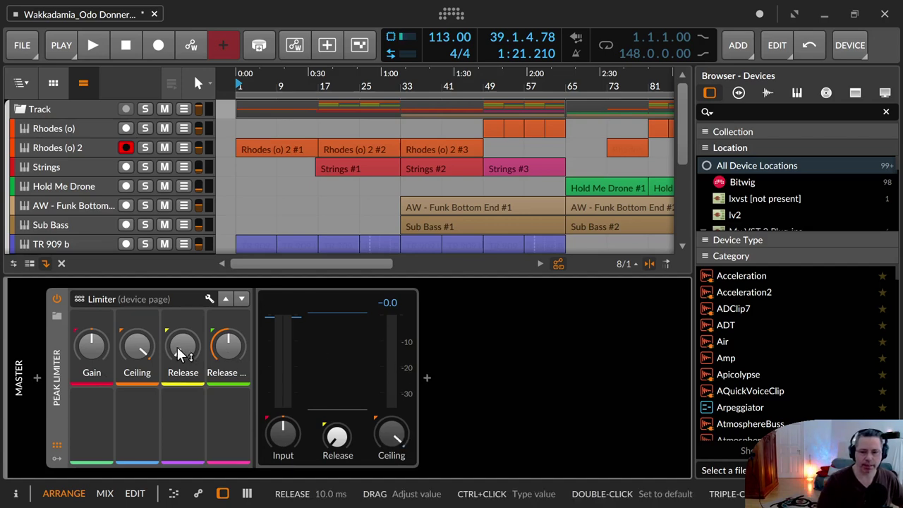
left_click_drag(180, 348, 233, 356)
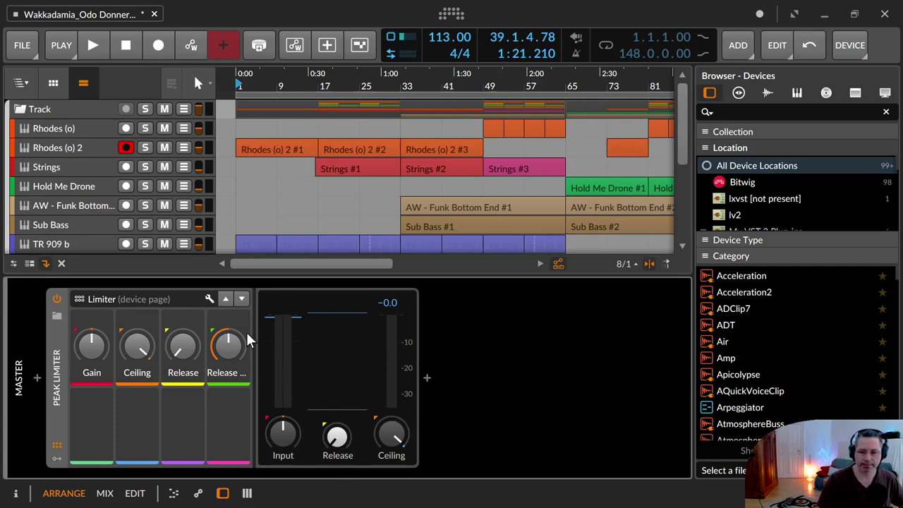
left_click(55, 457)
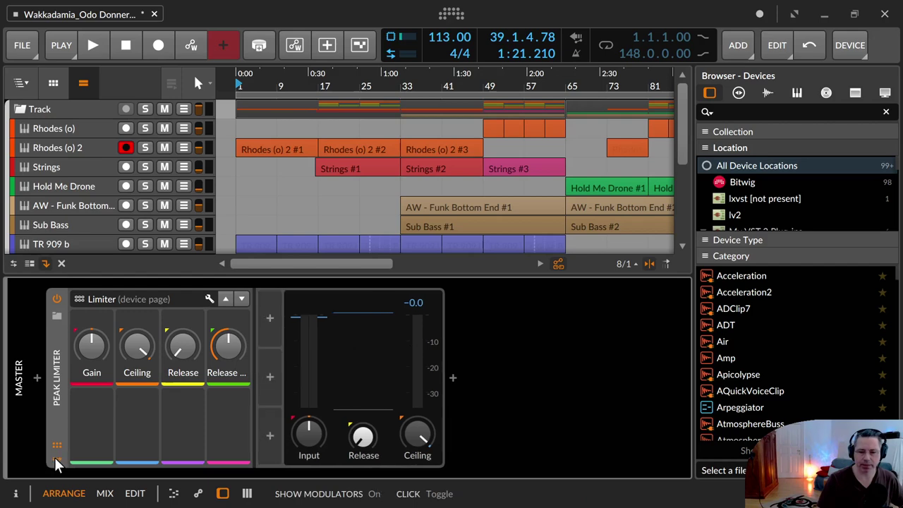
left_click(55, 457)
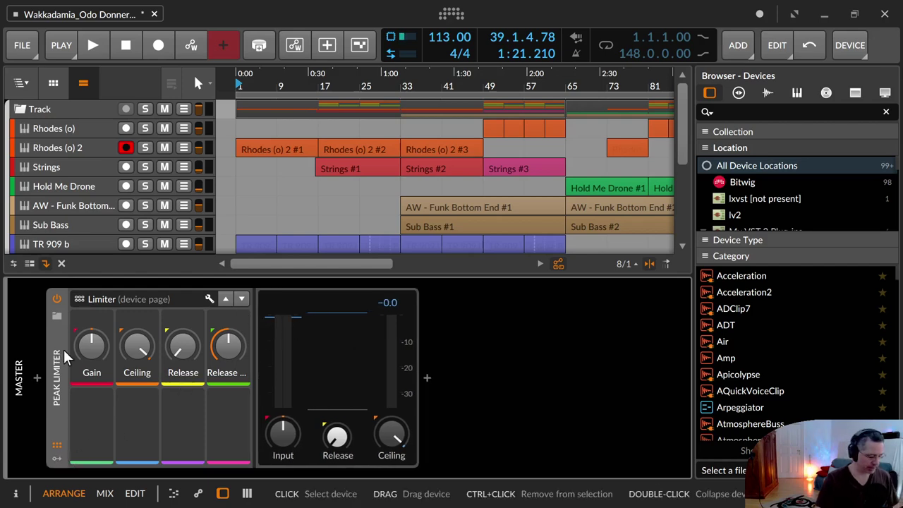
Open the Peak Limiter's help view, read through the parameter descriptions and close it.
key("F1")
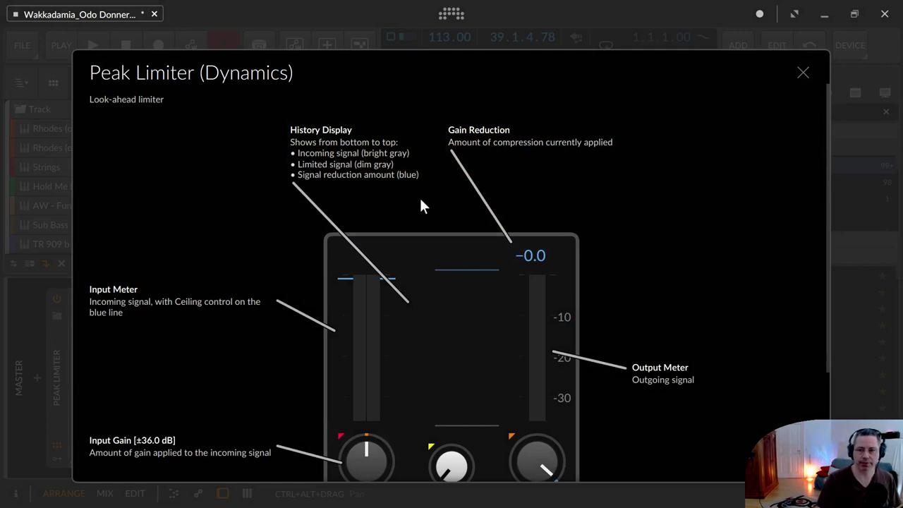
scroll(420, 206, "down", 5)
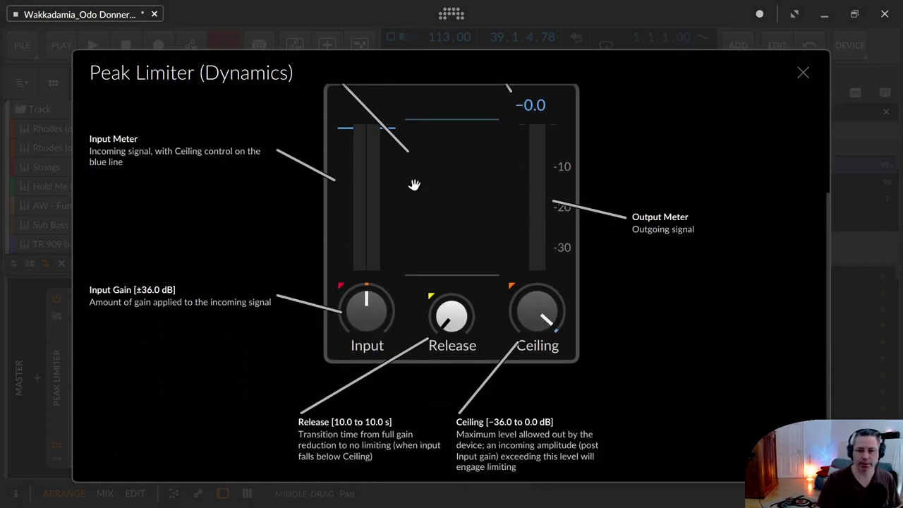
scroll(414, 184, "up", 5)
left_click(803, 71)
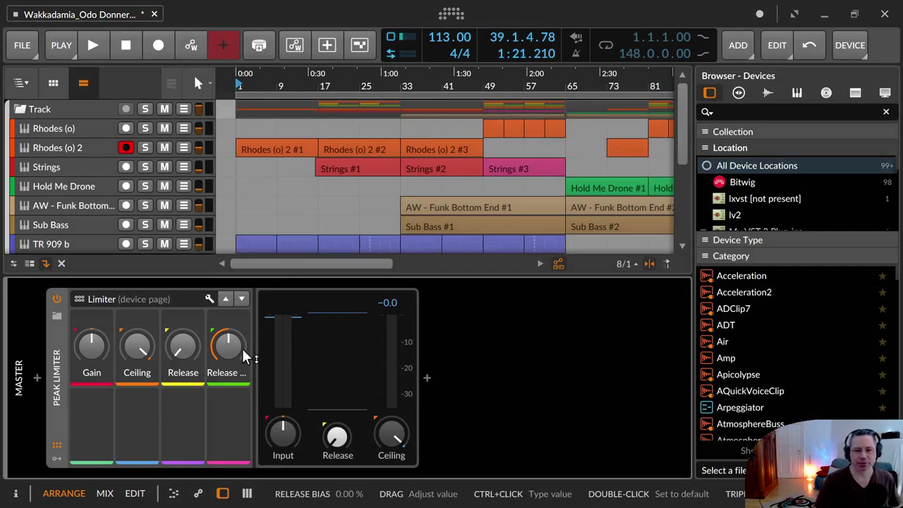
Try the Peak Limiter's Release Bias, reset it to its default and lower it to about -18.3 %.
mouse_move(242, 348)
left_mouse_down()
mouse_move(242, 335)
mouse_move(242, 364)
mouse_move(242, 352)
left_mouse_up()
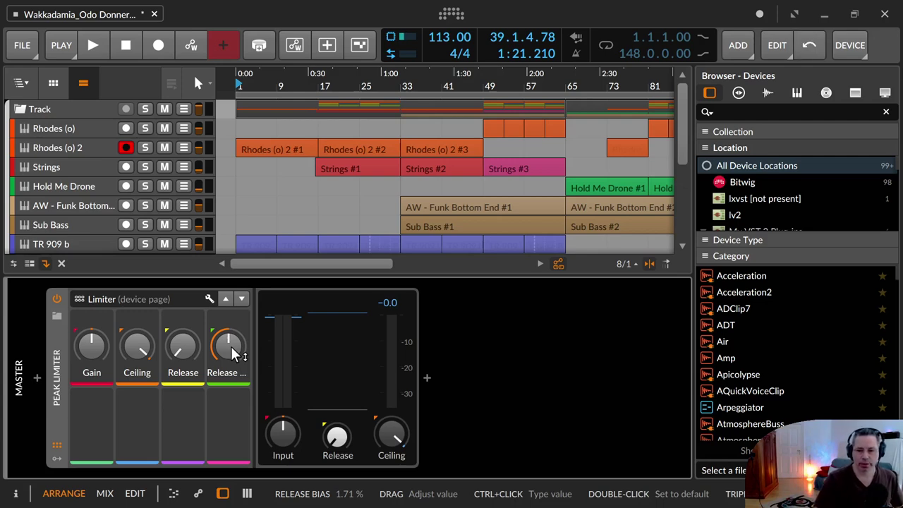
double_click(230, 346)
mouse_move(231, 345)
left_mouse_down()
mouse_move(231, 409)
mouse_move(231, 361)
left_mouse_up()
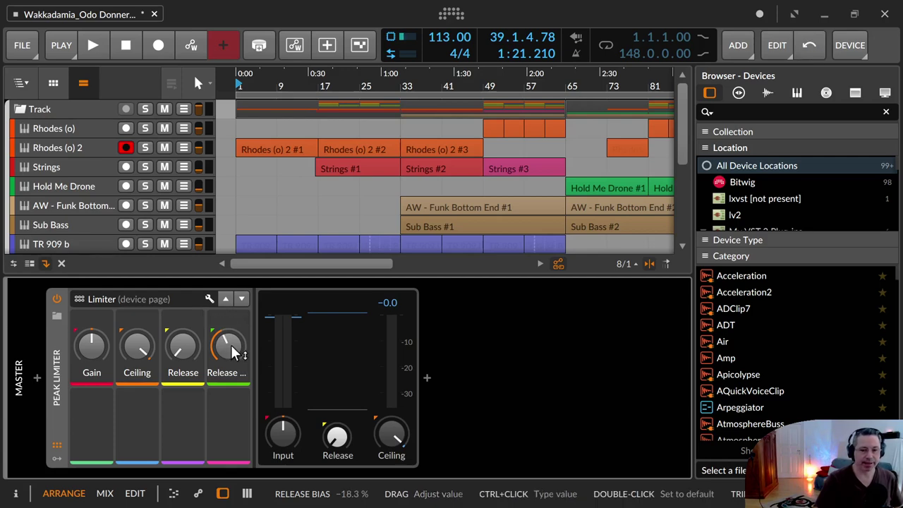